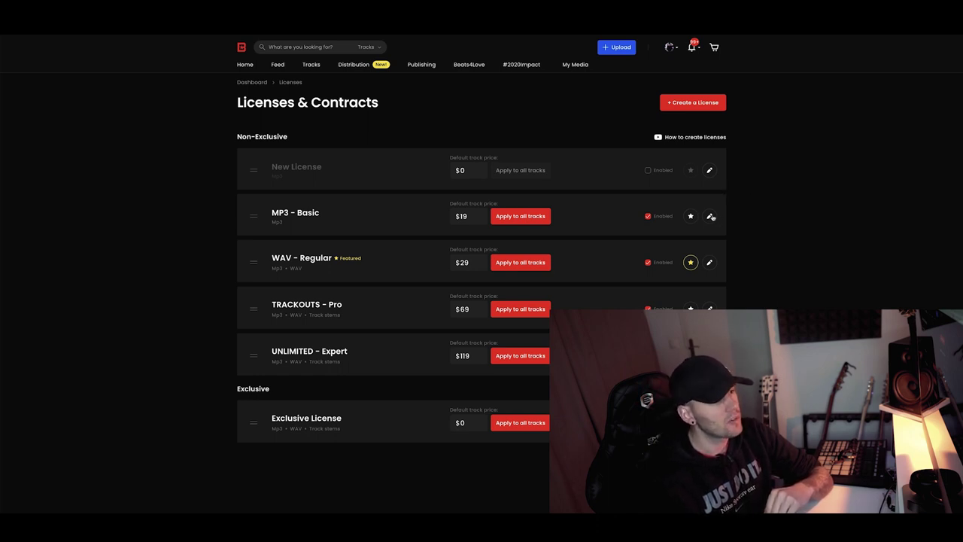
# Open the MP3 - Basic license for editing and review its name, prices and files to deliver.
pyautogui.click(711, 216)
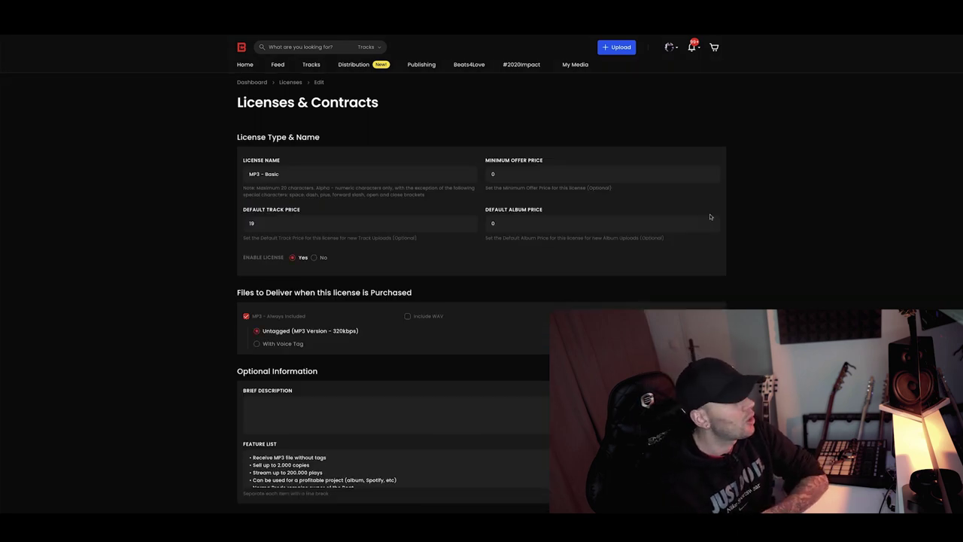
pyautogui.click(334, 177)
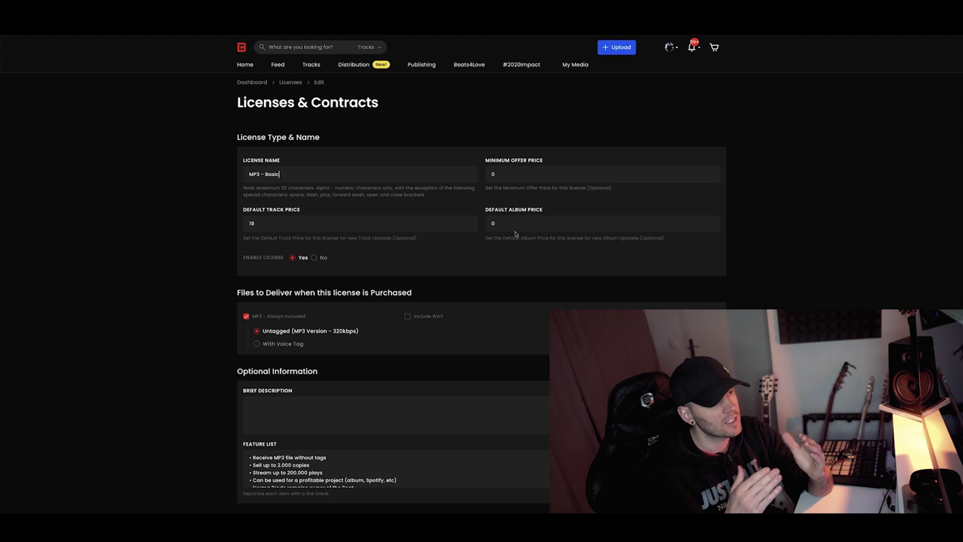
pyautogui.scroll(-2, 191, 277)
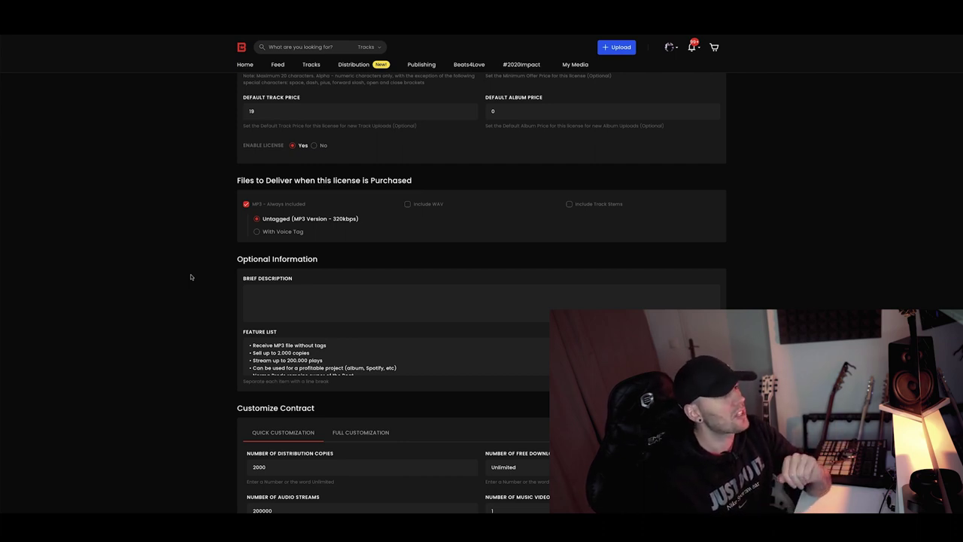
pyautogui.scroll(-1, 191, 277)
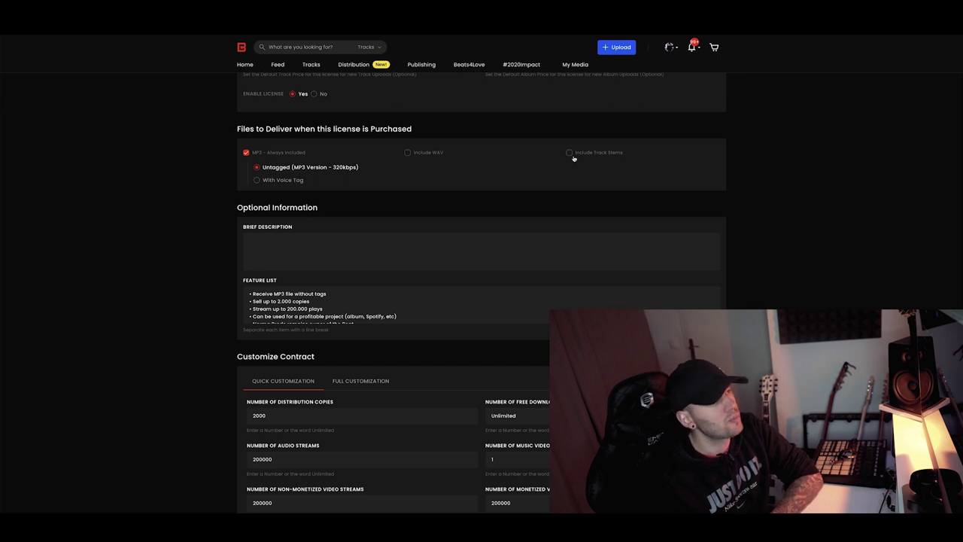
pyautogui.scroll(-1, 352, 215)
pyautogui.scroll(-2, 351, 214)
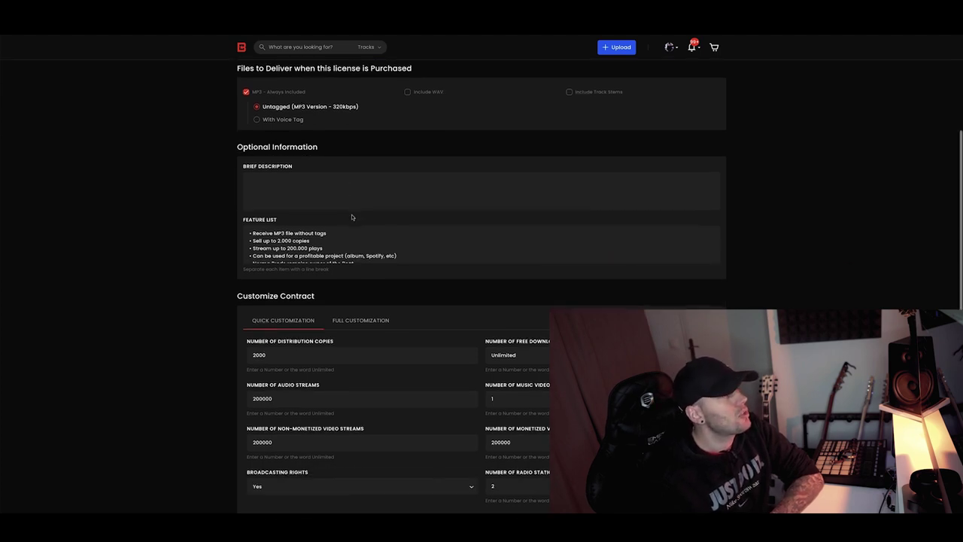
# Review the brief description and read through the feature list of the MP3 - Basic license.
pyautogui.click(273, 187)
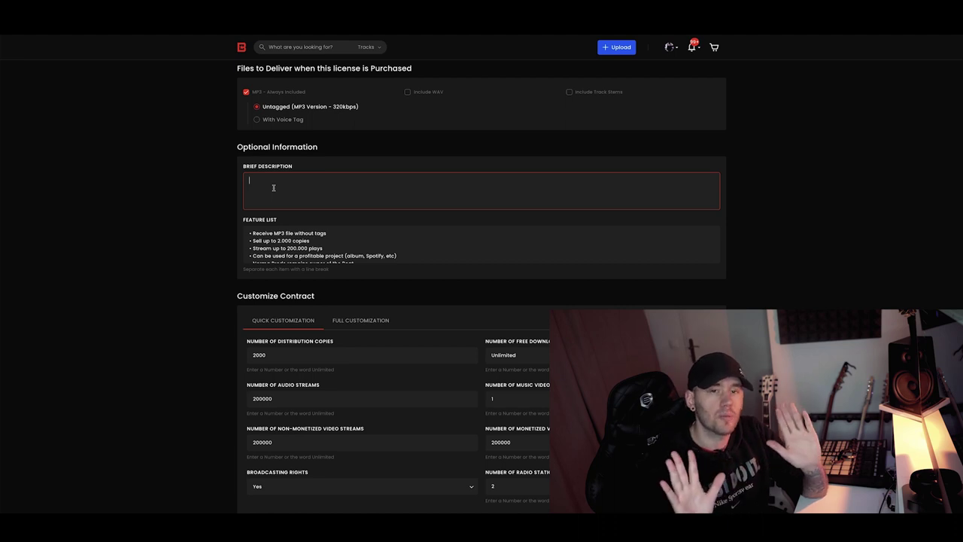
pyautogui.scroll(-2, 274, 226)
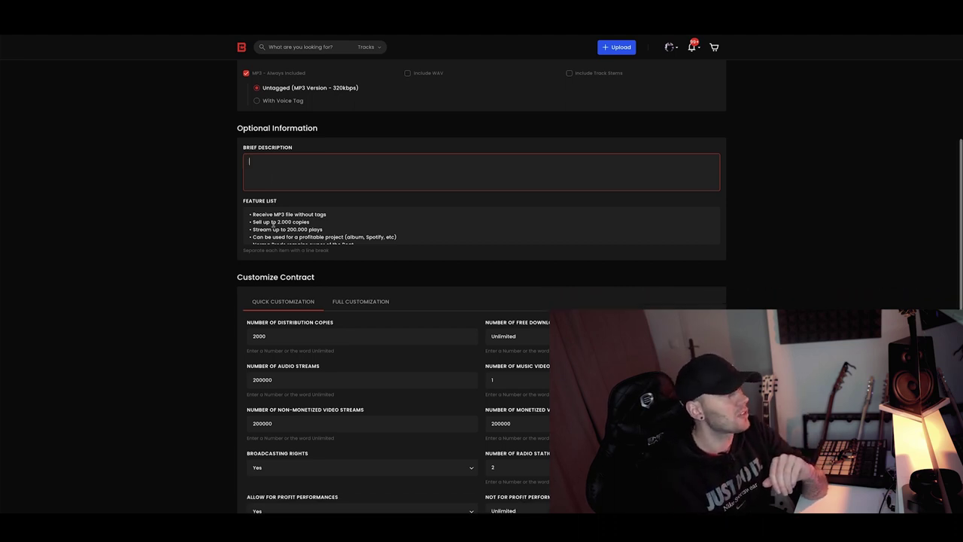
pyautogui.moveTo(270, 202); pyautogui.dragTo(288, 233)
pyautogui.click(335, 222)
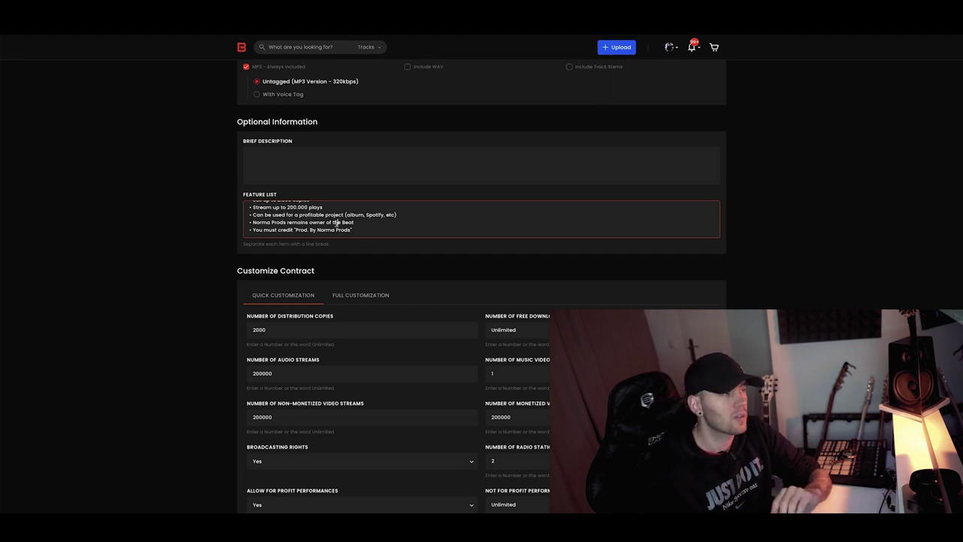
pyautogui.scroll(1, 293, 202)
pyautogui.scroll(-1, 293, 200)
pyautogui.scroll(2, 294, 202)
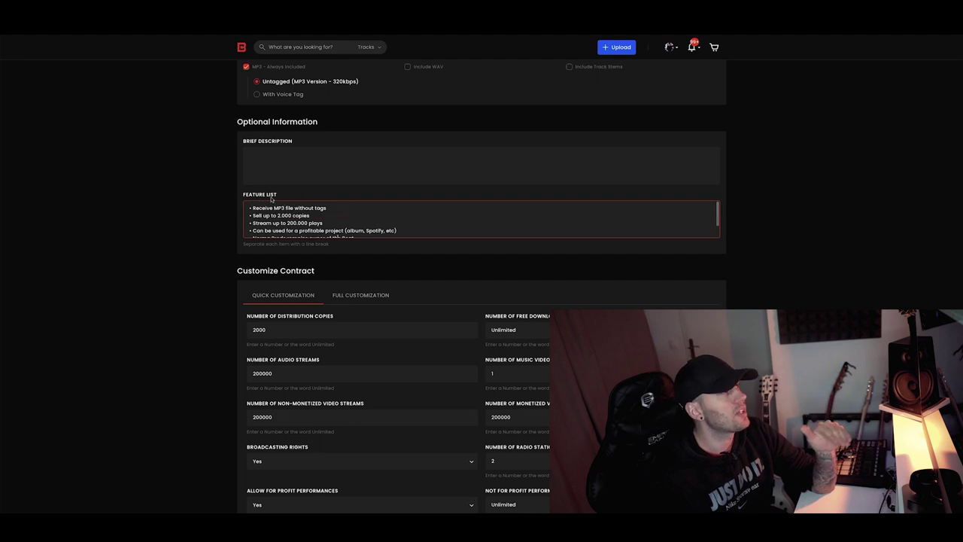
# Open normaprods.com in a new tab, view how the license features appear under Licensing Info, and close the tab.
pyautogui.hotkey('ctrl', 't')
pyautogui.write('normapr')
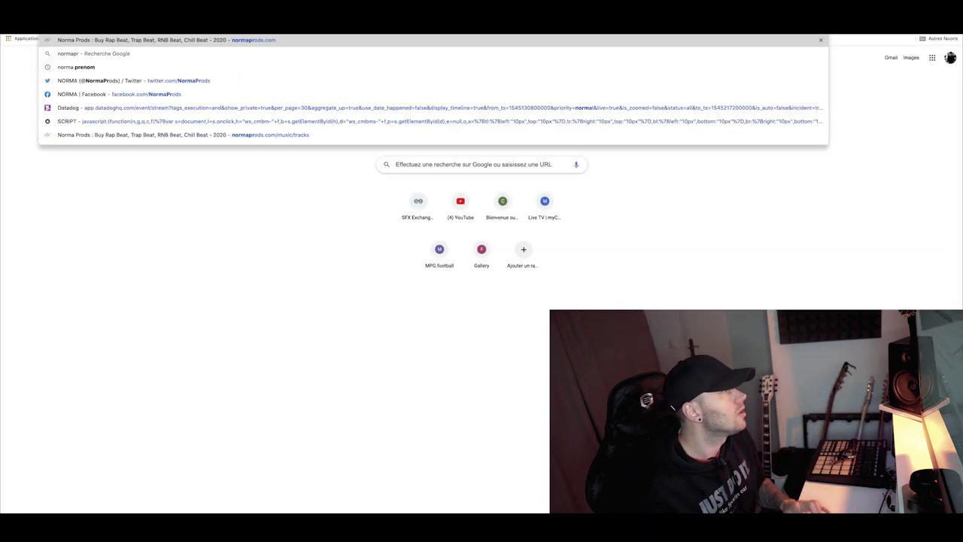
pyautogui.press('Return')
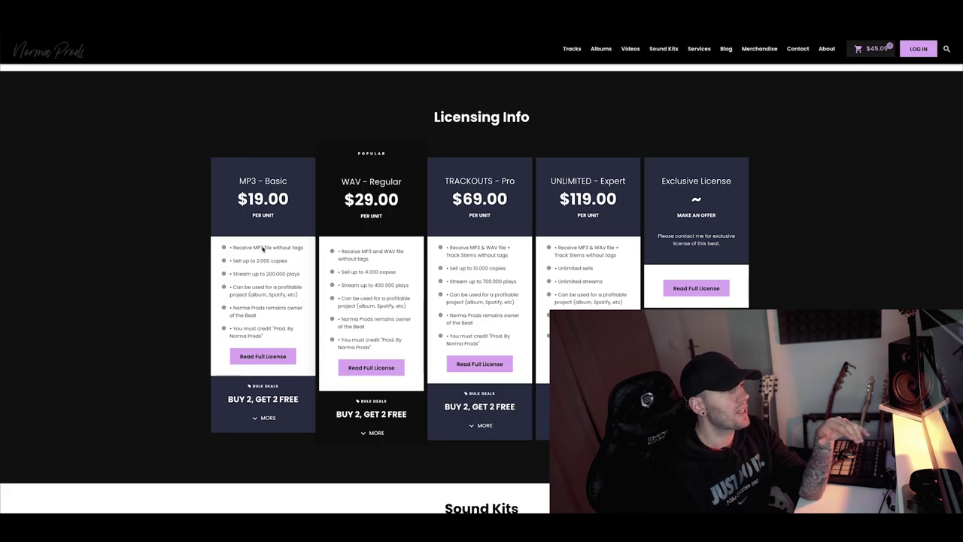
pyautogui.hotkey('ctrl', 'w')
# Compare the contract's quick customization with the full template, highlighting {FILE_TYPE} in the Delivery of the Beat clause.
pyautogui.scroll(-3, 248, 211)
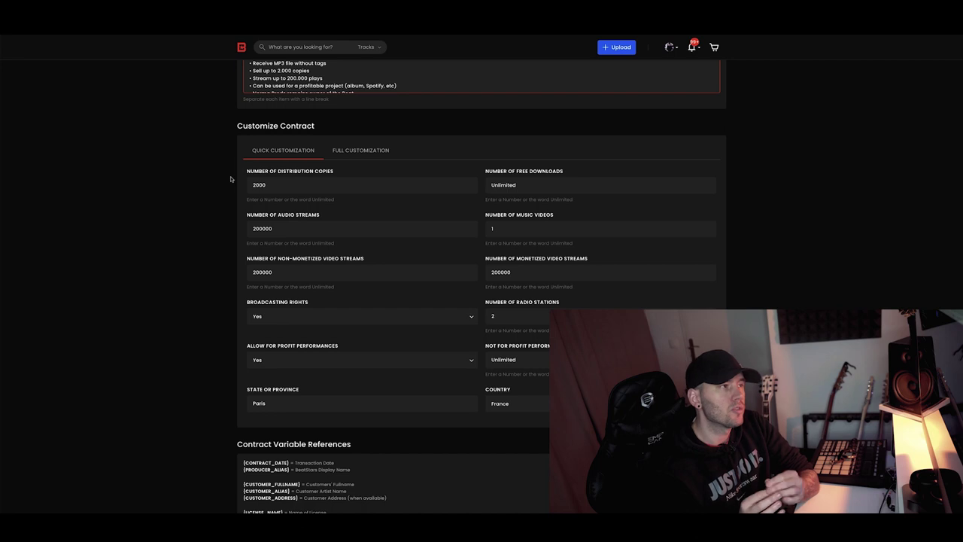
pyautogui.scroll(1, 174, 209)
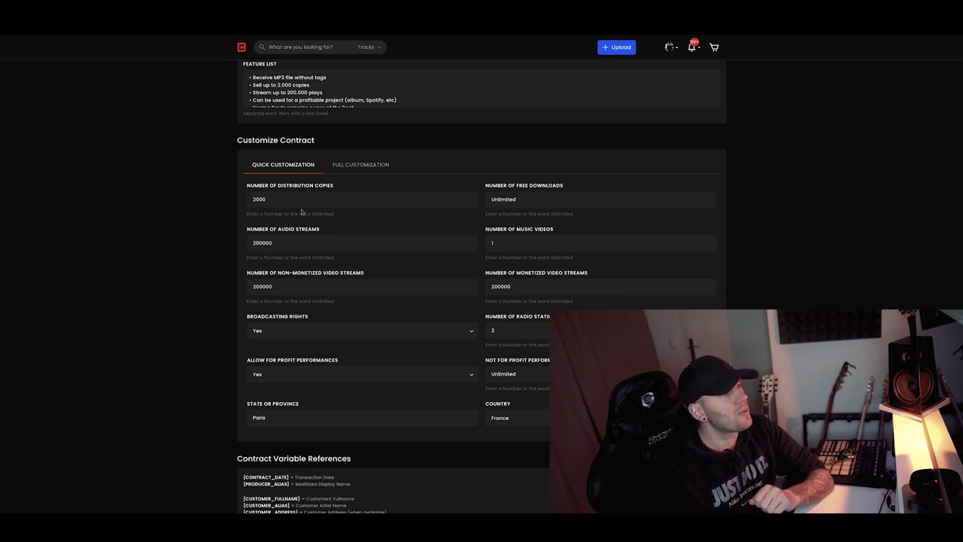
pyautogui.click(360, 169)
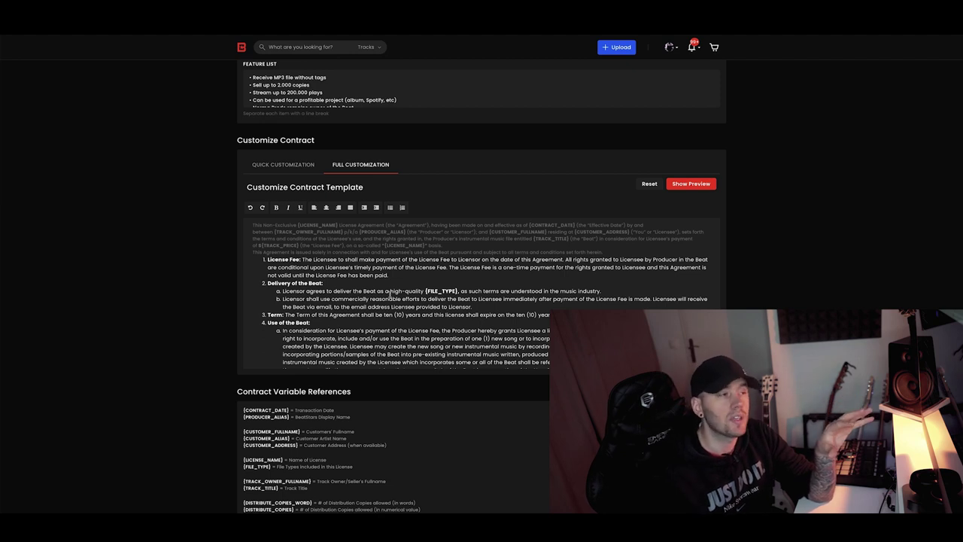
pyautogui.moveTo(425, 292); pyautogui.dragTo(461, 292)
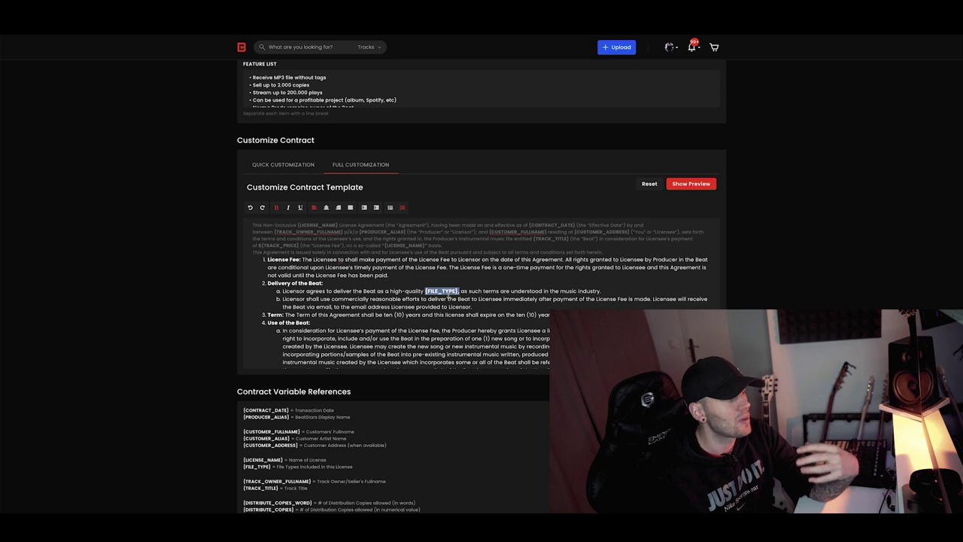
pyautogui.click(282, 165)
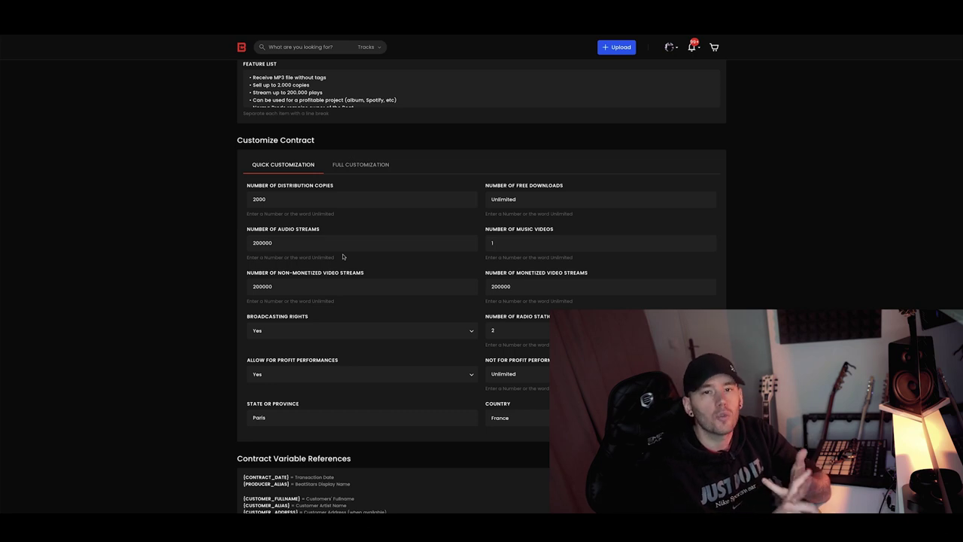
# Look up the {FILE_TYPE} variable of the full contract template in the Contract Variable References.
pyautogui.click(361, 164)
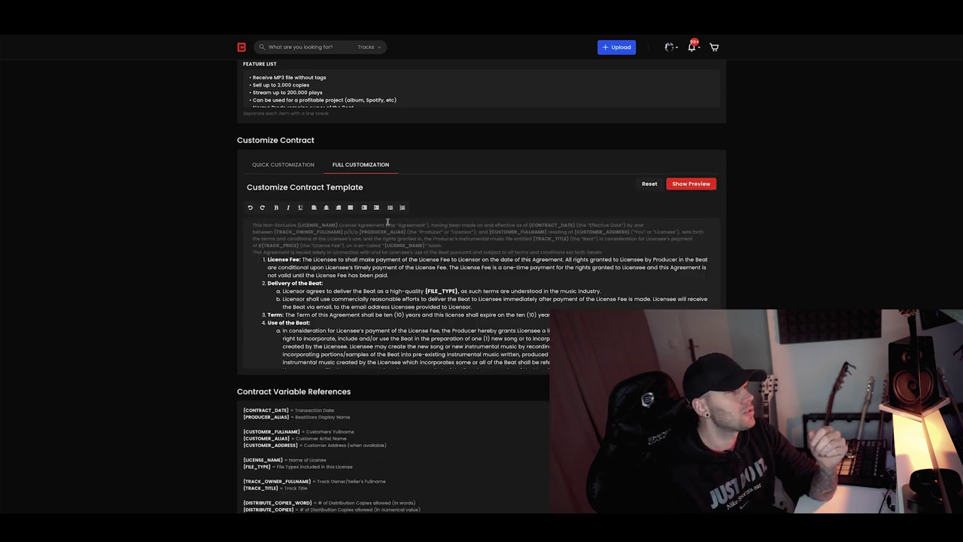
pyautogui.moveTo(426, 291); pyautogui.dragTo(458, 292)
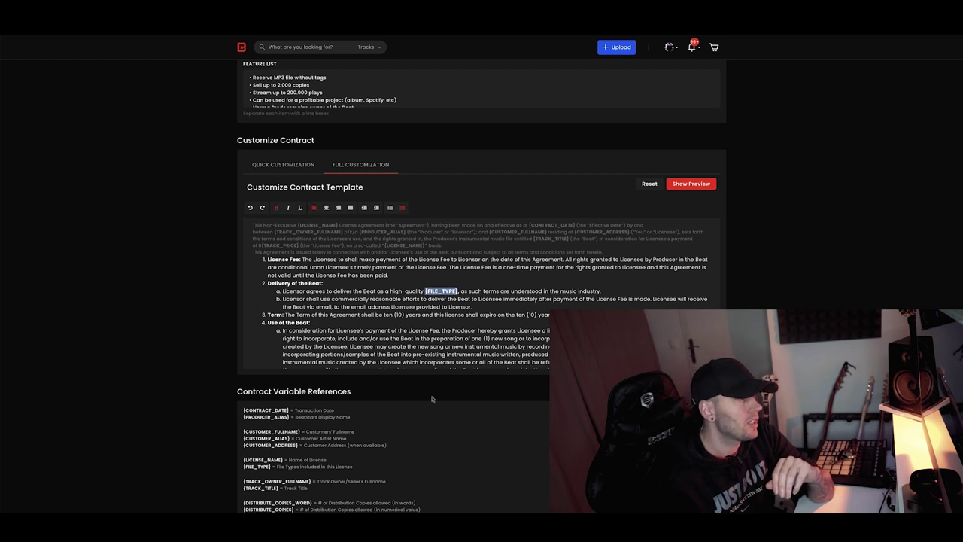
pyautogui.scroll(-1, 432, 399)
pyautogui.moveTo(277, 433); pyautogui.dragTo(361, 436)
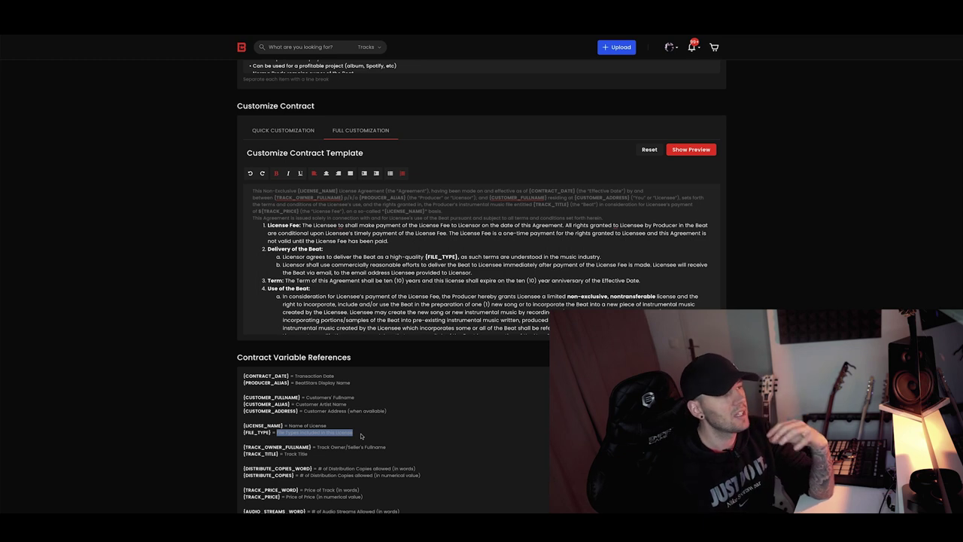
# Check the license's files to deliver section against the contract variable references and the full contract template.
pyautogui.scroll(5, 102, 278)
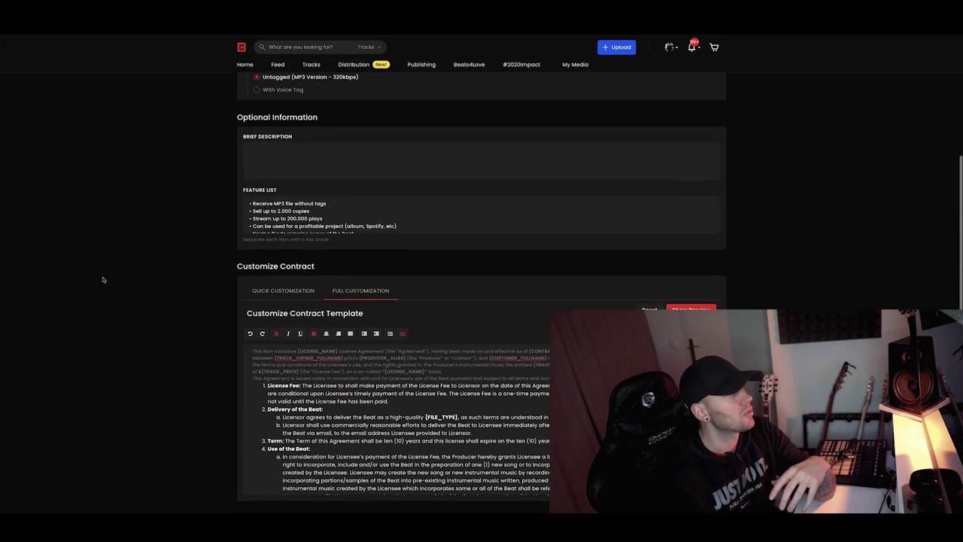
pyautogui.moveTo(239, 192); pyautogui.dragTo(333, 192)
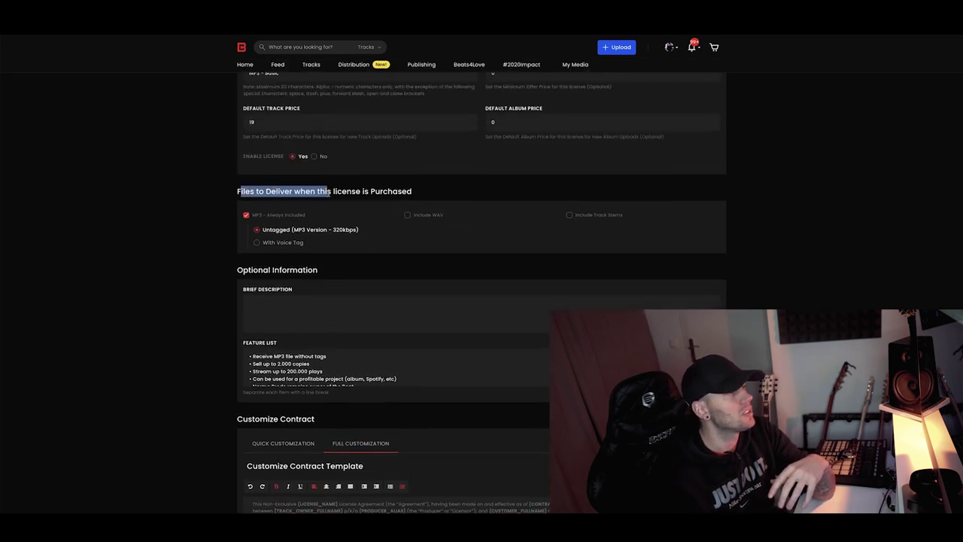
pyautogui.click(216, 286)
pyautogui.scroll(-6, 216, 286)
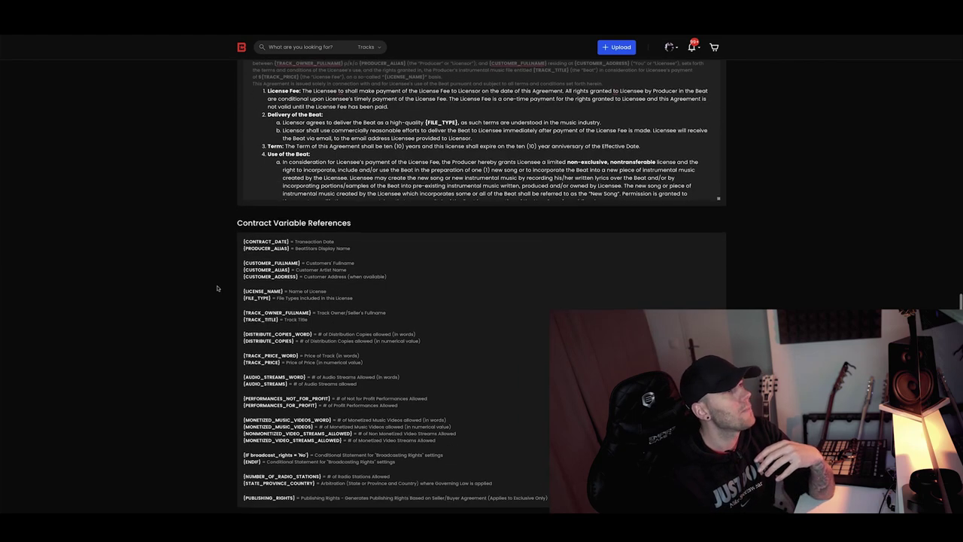
pyautogui.scroll(2, 216, 287)
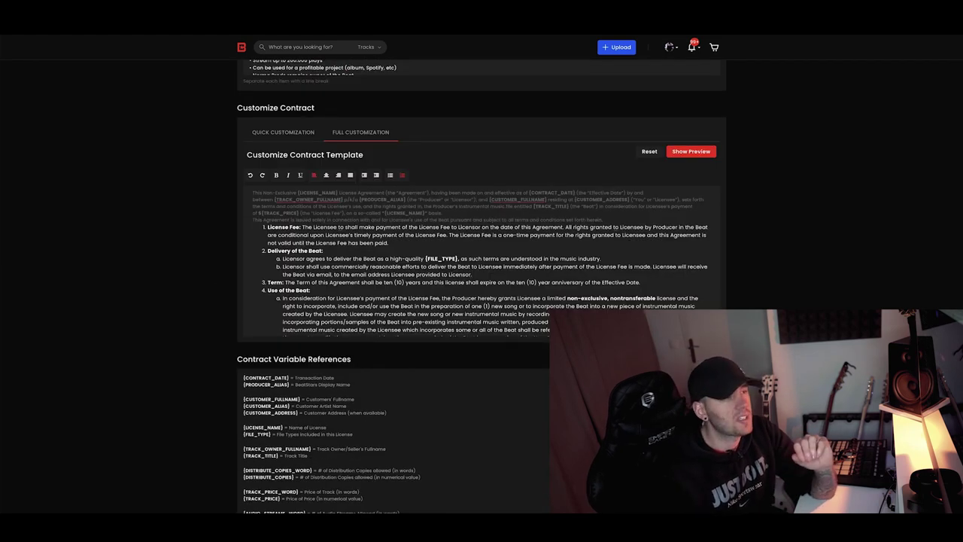
pyautogui.click(473, 274)
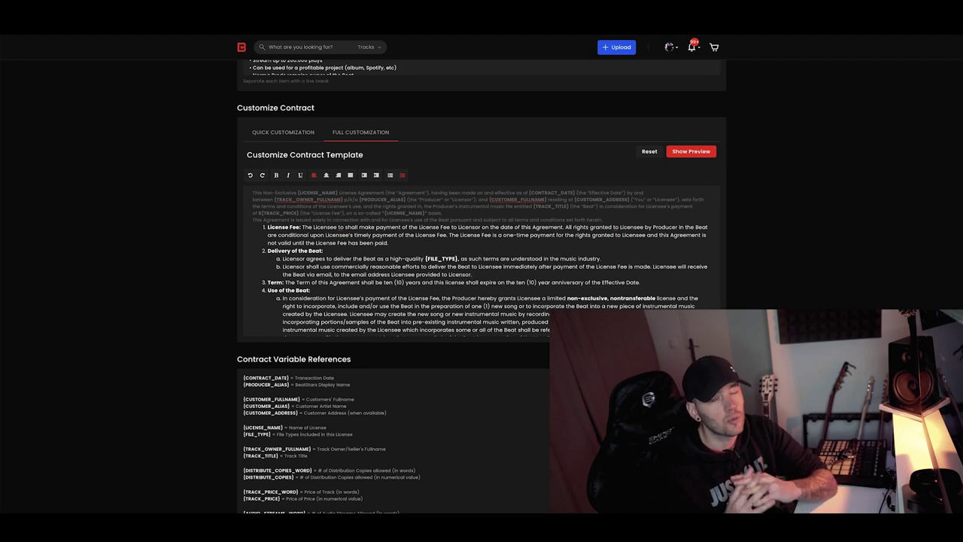
# Review the contract's quick customization fields, including distribution copies, audio streams, and state or province.
pyautogui.click(256, 131)
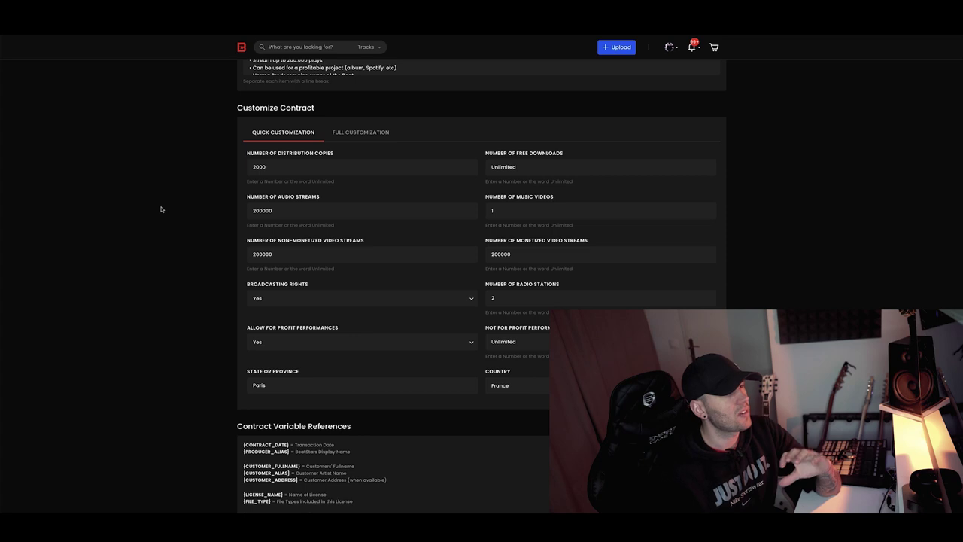
pyautogui.scroll(1, 474, 231)
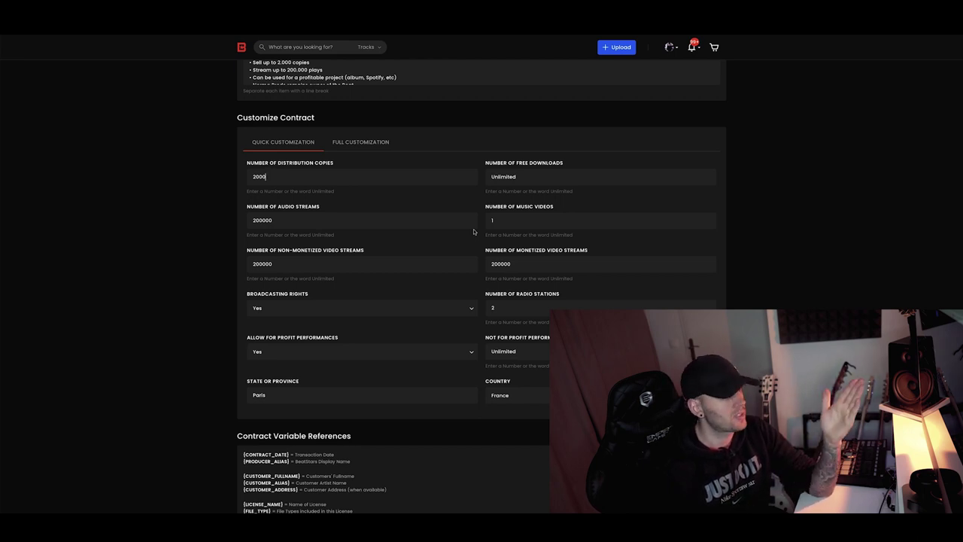
pyautogui.moveTo(279, 222); pyautogui.dragTo(233, 221)
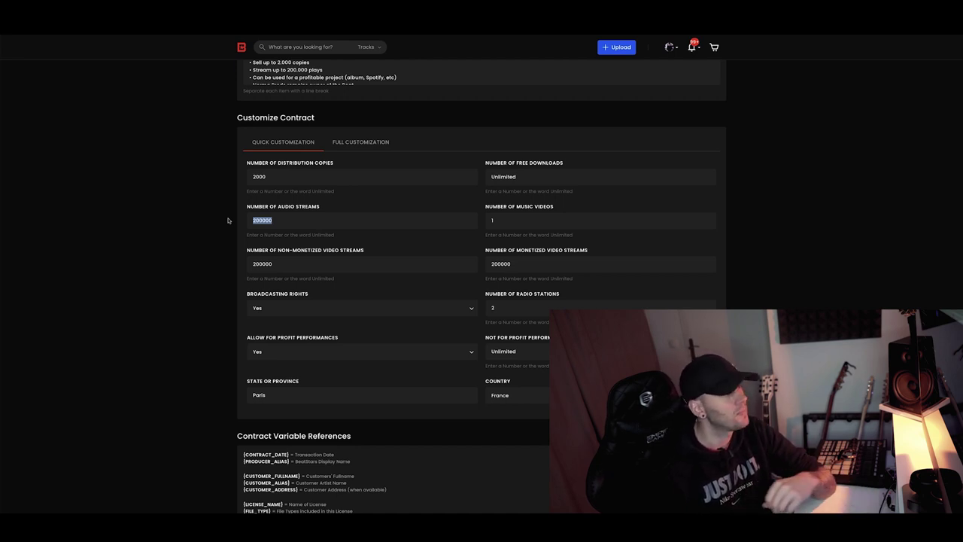
pyautogui.scroll(-1, 228, 220)
pyautogui.doubleClick(258, 330)
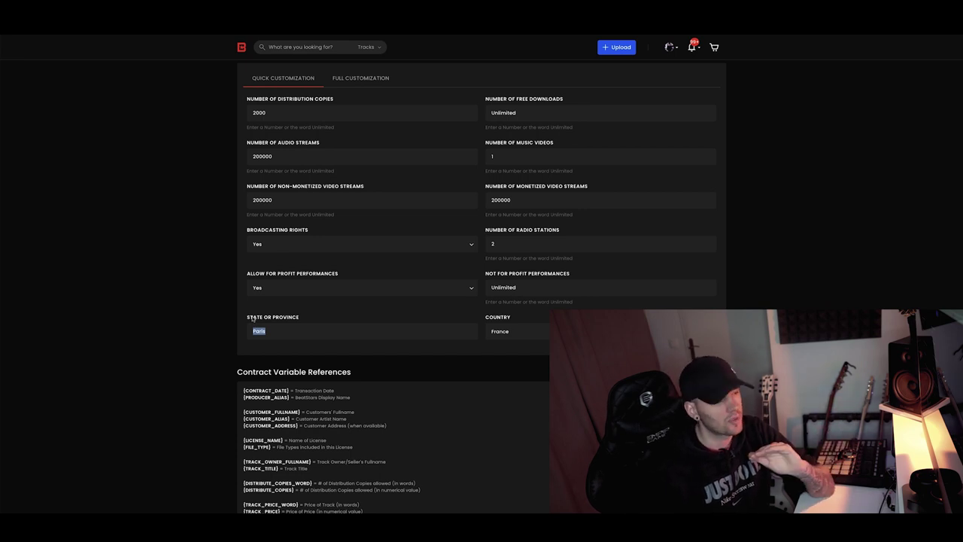
pyautogui.scroll(-2, 252, 319)
pyautogui.scroll(4, 610, 428)
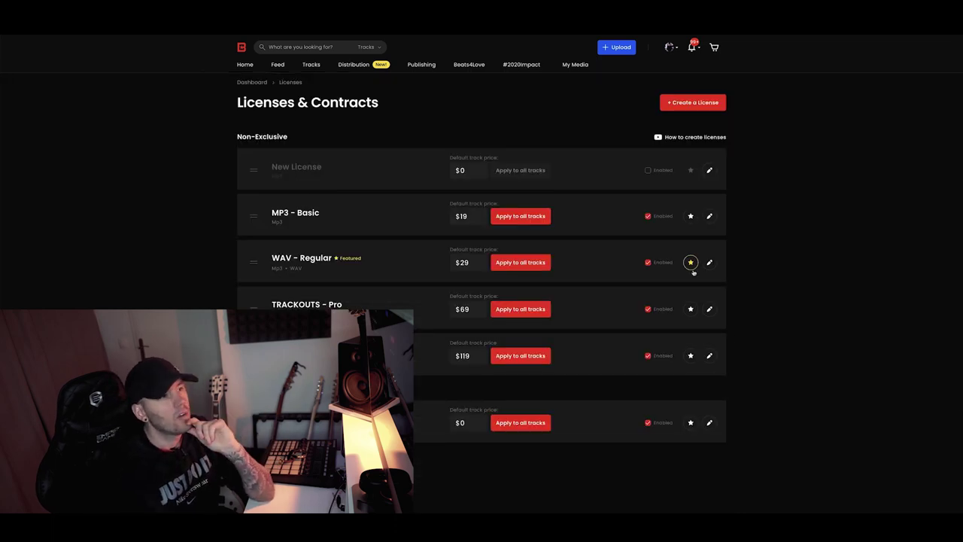
# Disable the MP3 - Basic license in the license list, re-enable it, and view the store page.
pyautogui.click(648, 216)
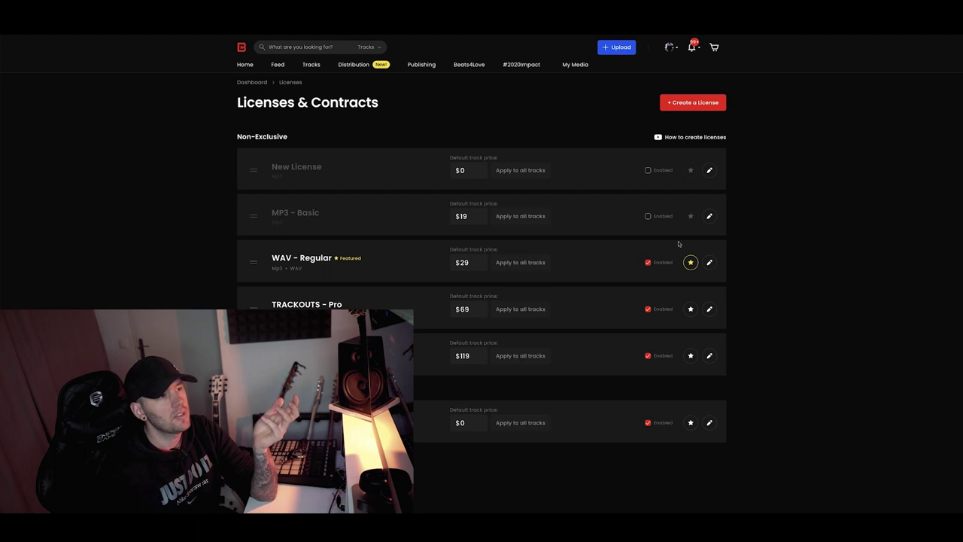
pyautogui.click(648, 216)
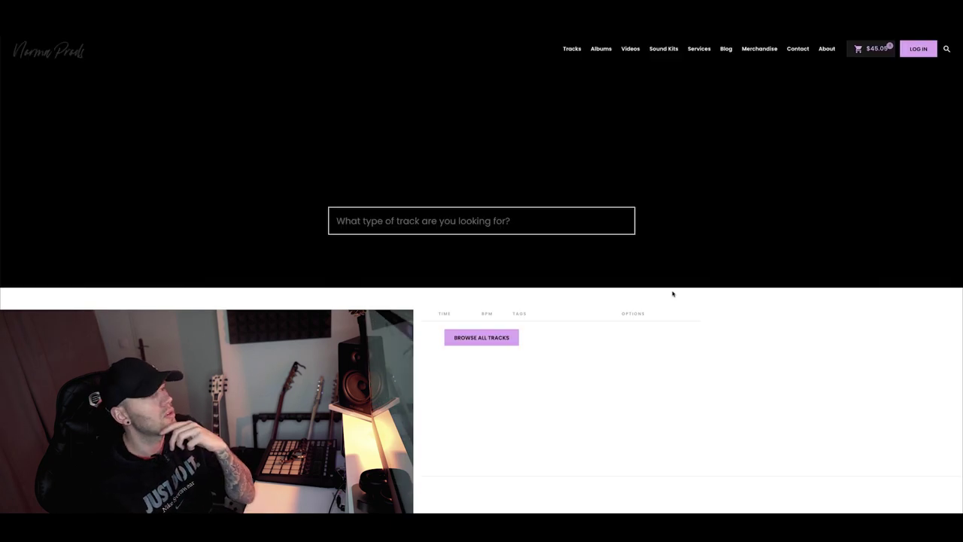
pyautogui.scroll(-5, 673, 293)
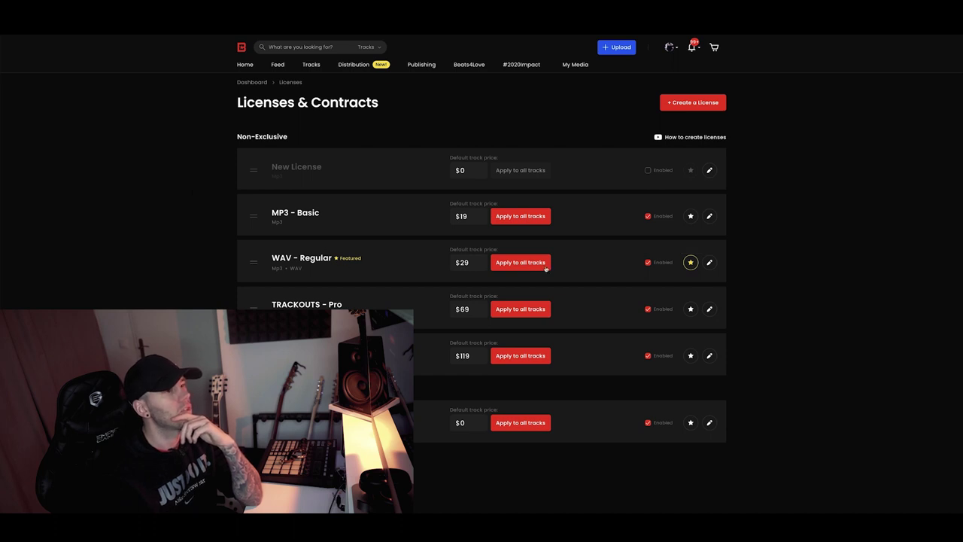
# Make TRACKOUTS - Pro the featured license instead of WAV - Regular and view the store page.
pyautogui.click(693, 264)
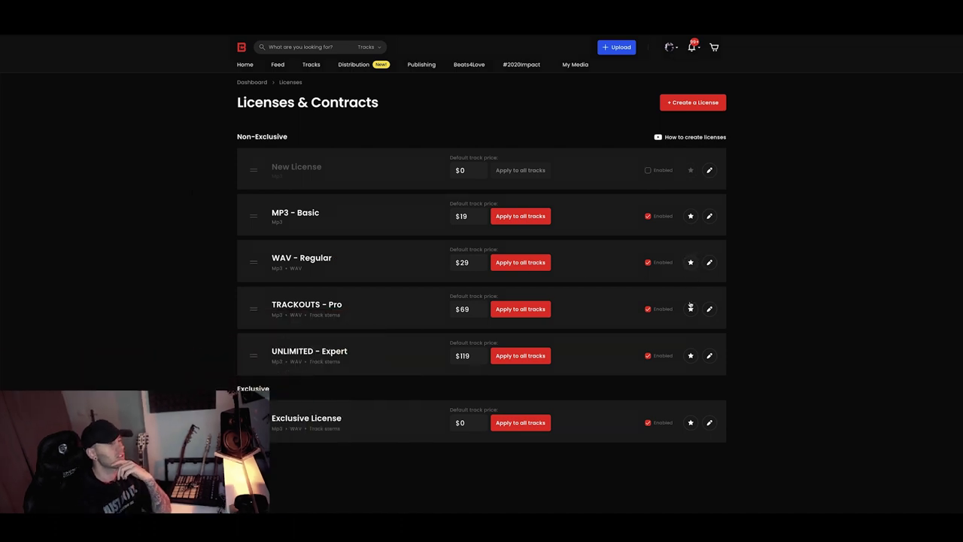
pyautogui.click(691, 310)
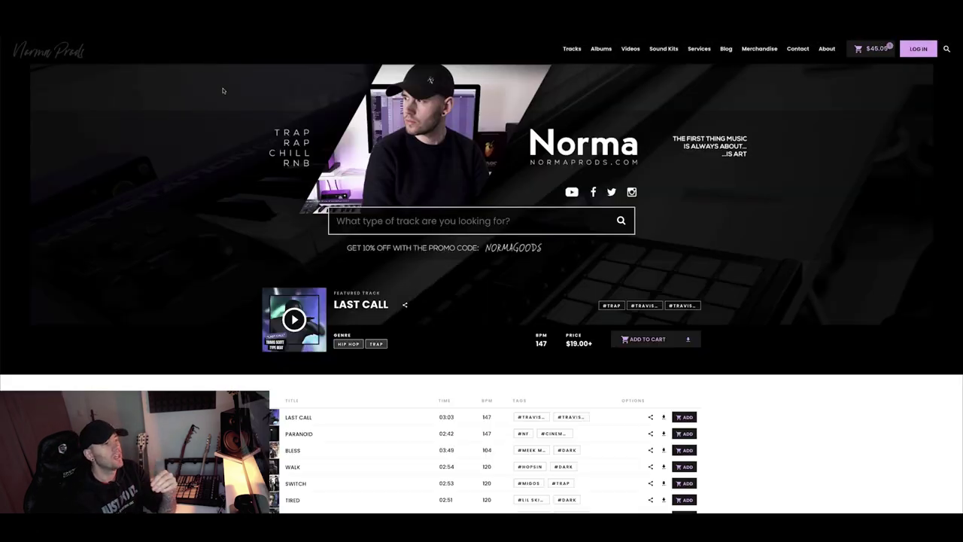
pyautogui.scroll(-6, 226, 115)
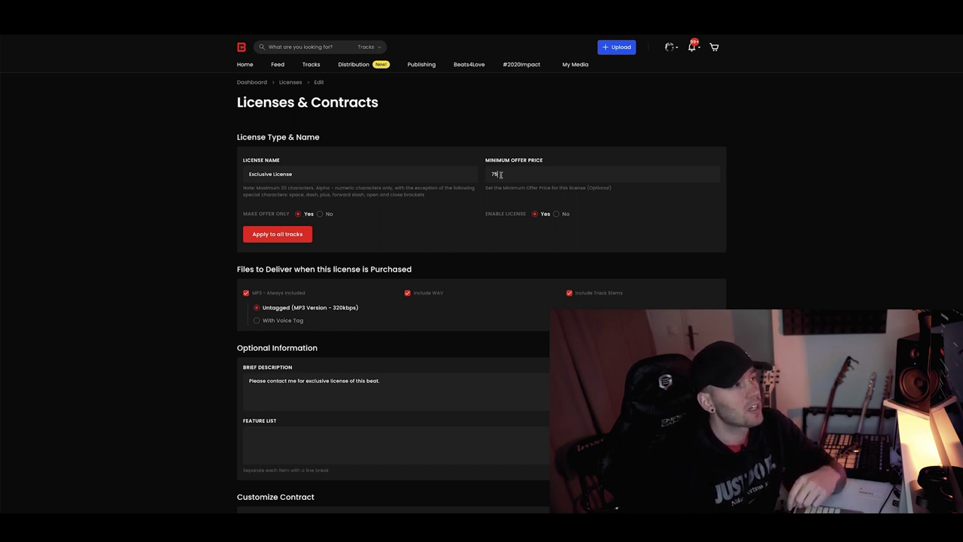
# Set the Exclusive License's minimum offer price to 300, and switch Make Offer Only to No and back to Yes.
pyautogui.moveTo(501, 174); pyautogui.dragTo(486, 174)
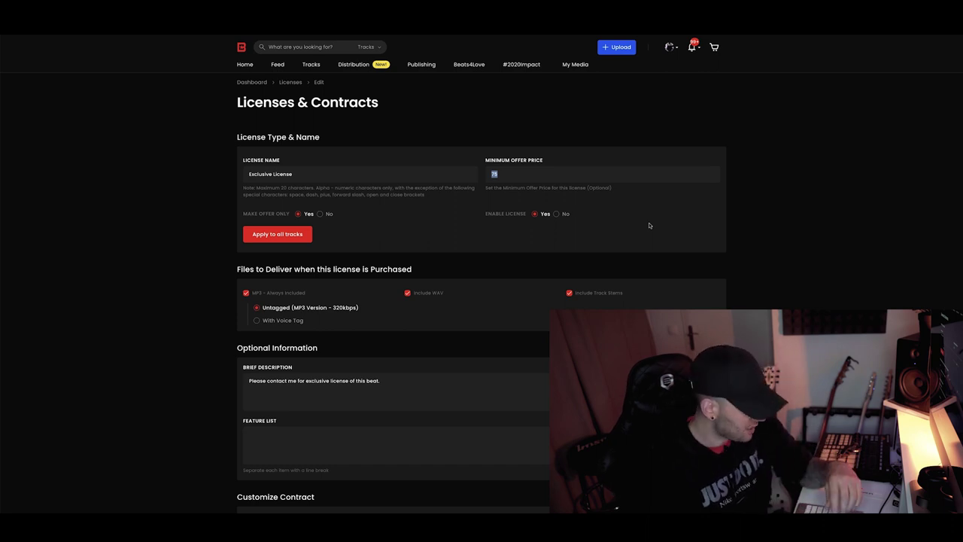
pyautogui.write('300')
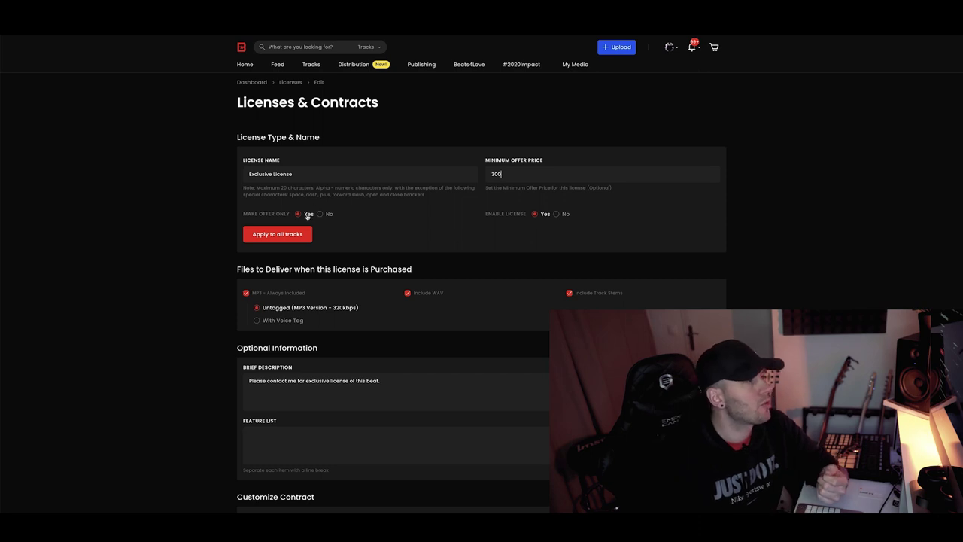
pyautogui.click(324, 214)
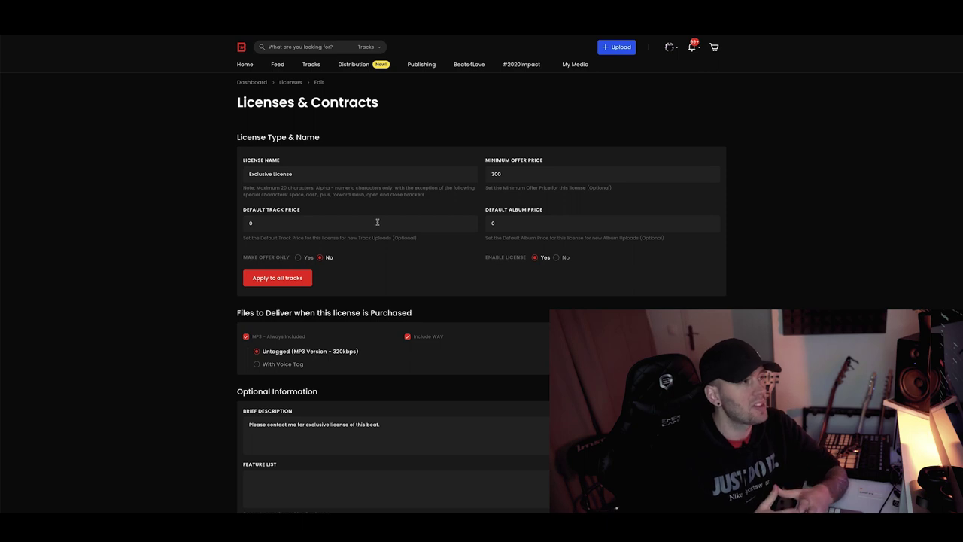
pyautogui.doubleClick(251, 224)
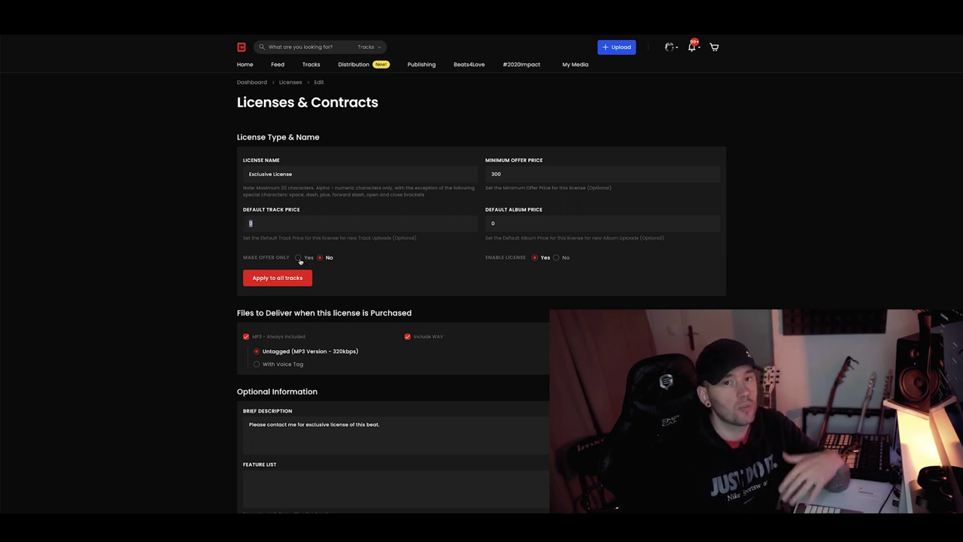
pyautogui.click(300, 257)
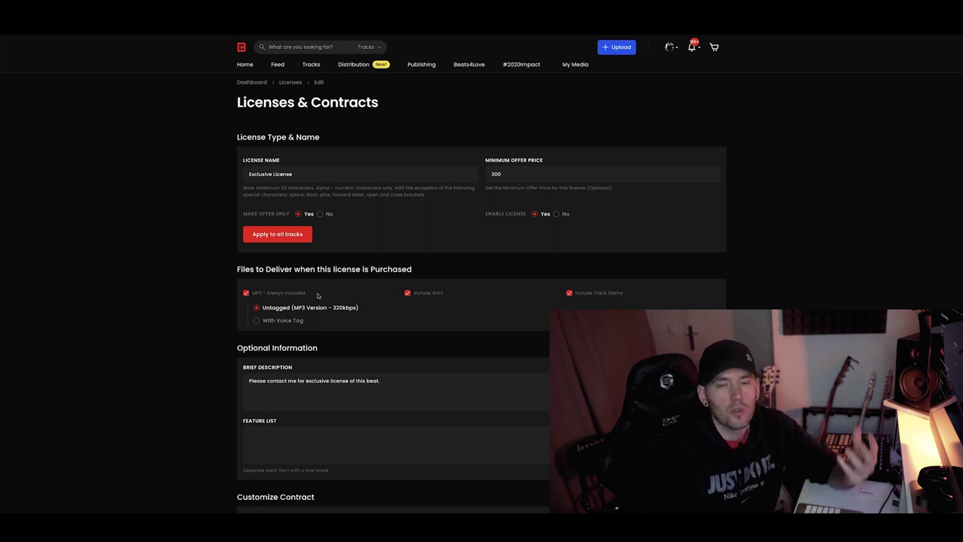
# Review the Exclusive License's brief description, quick customization limits and contract variable references, and open the full contract customization.
pyautogui.scroll(-2, 305, 301)
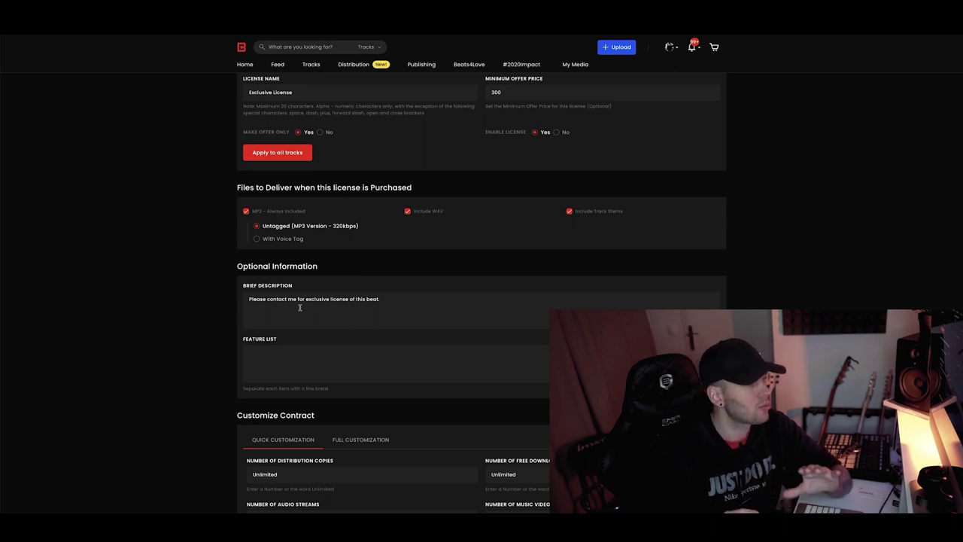
pyautogui.moveTo(382, 299); pyautogui.dragTo(225, 300)
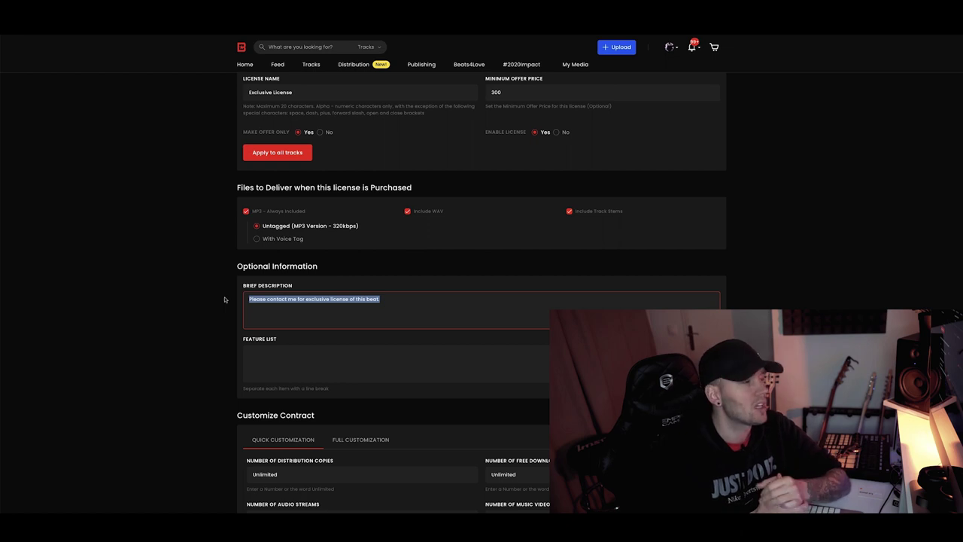
pyautogui.scroll(-1, 225, 300)
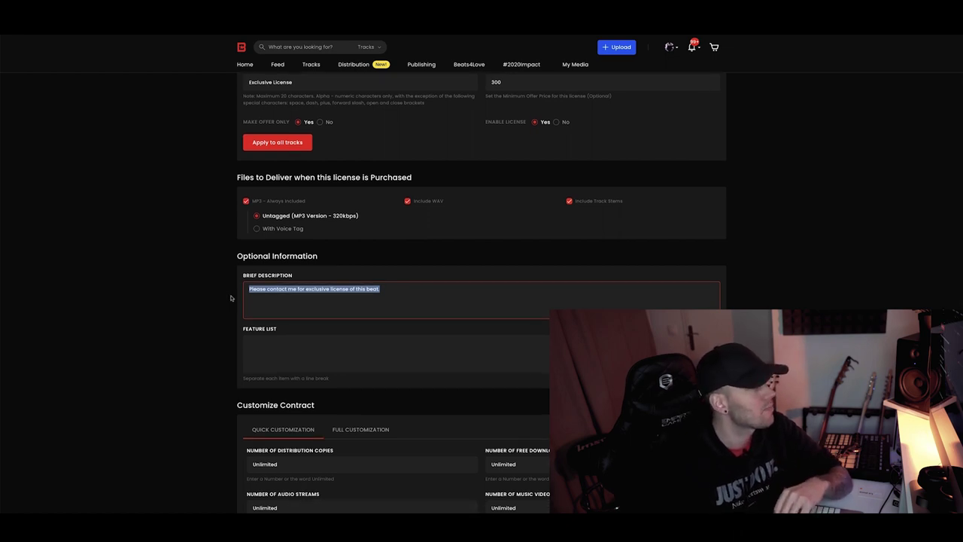
pyautogui.scroll(-5, 225, 299)
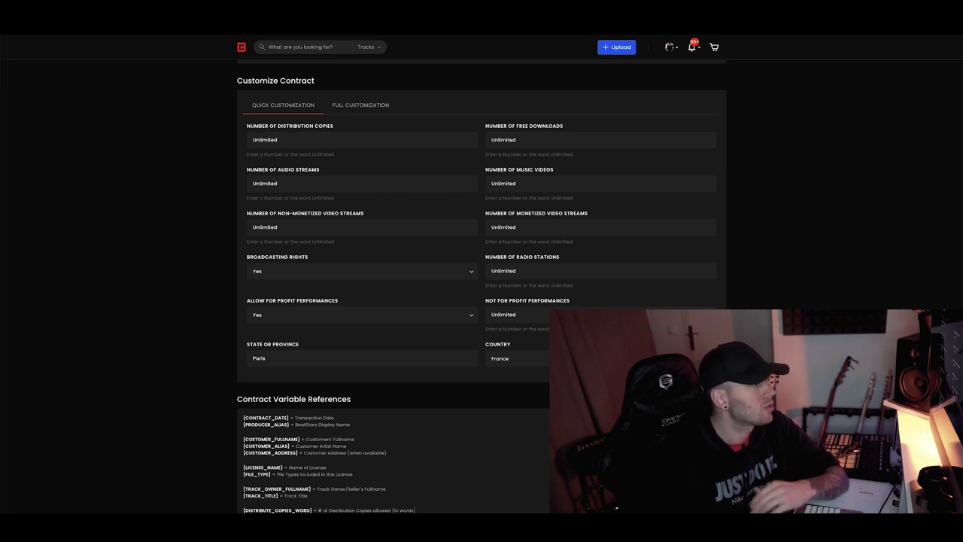
pyautogui.scroll(-1, 481, 301)
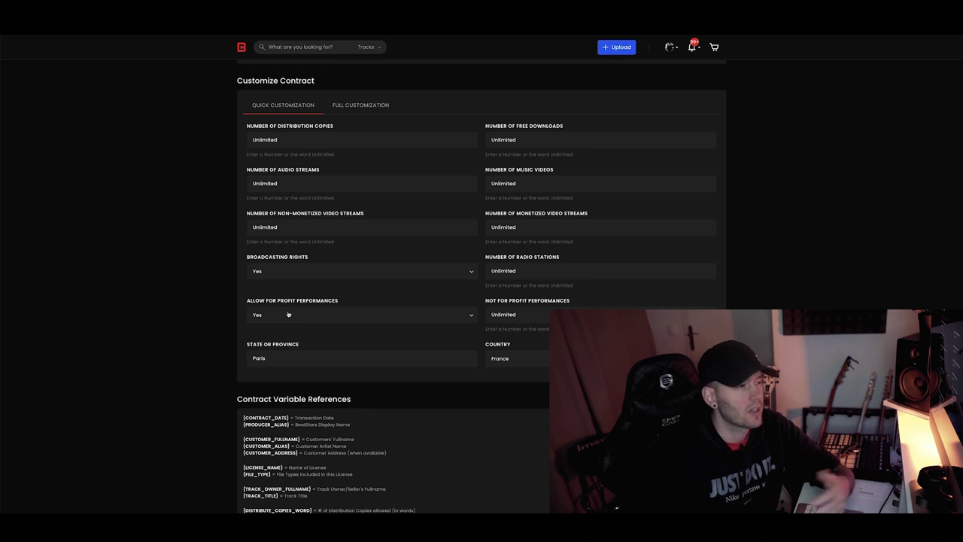
pyautogui.scroll(-3, 340, 321)
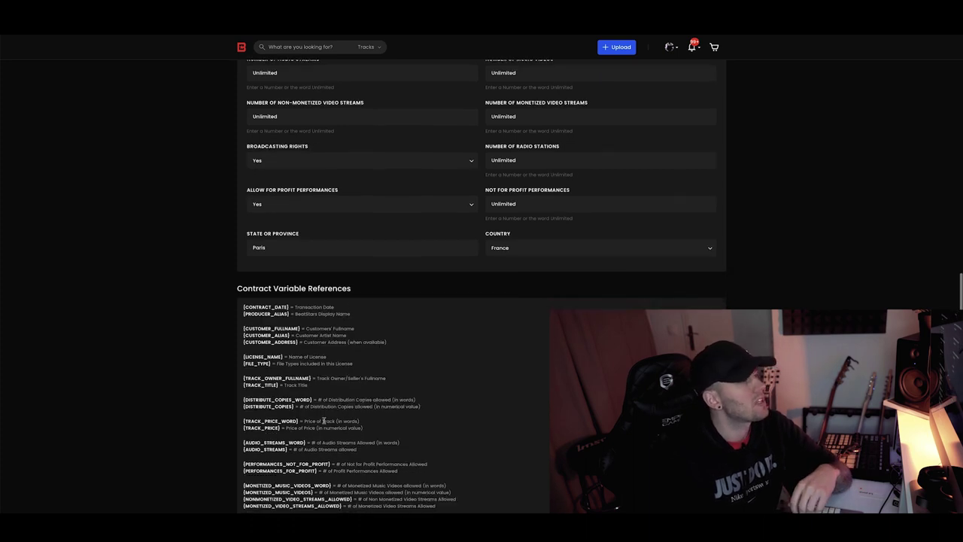
pyautogui.scroll(5, 302, 404)
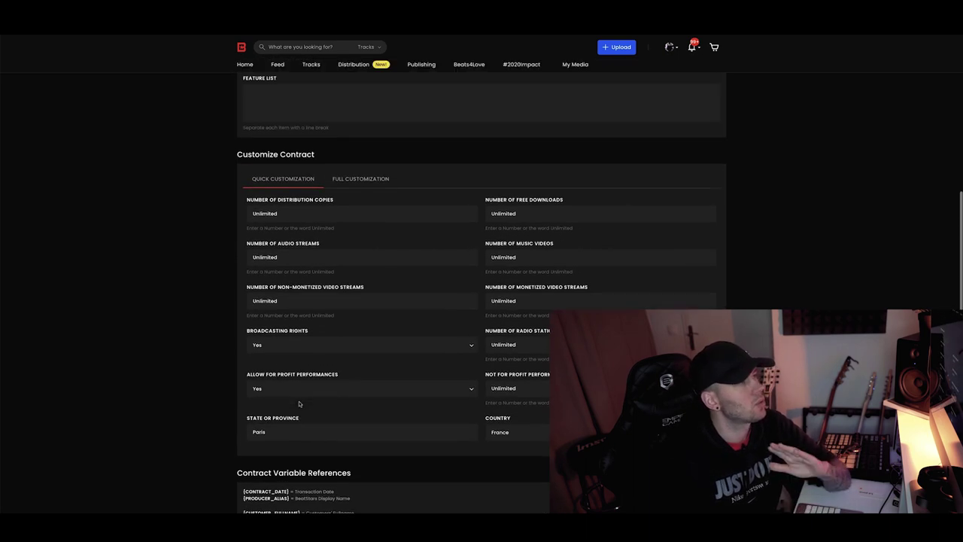
pyautogui.click(365, 179)
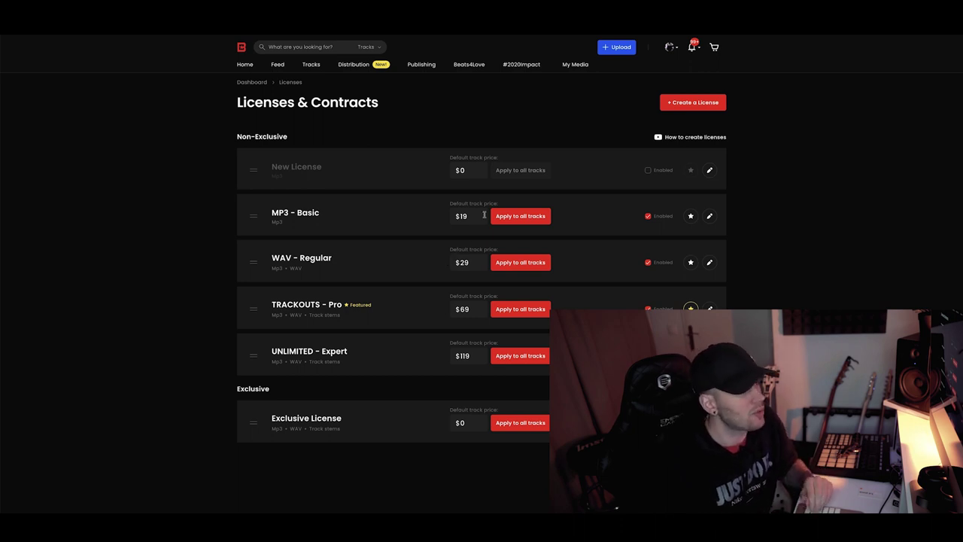
# Set the MP3 - Basic license's default track price to $29 and apply it to all tracks.
pyautogui.moveTo(471, 216); pyautogui.dragTo(454, 215)
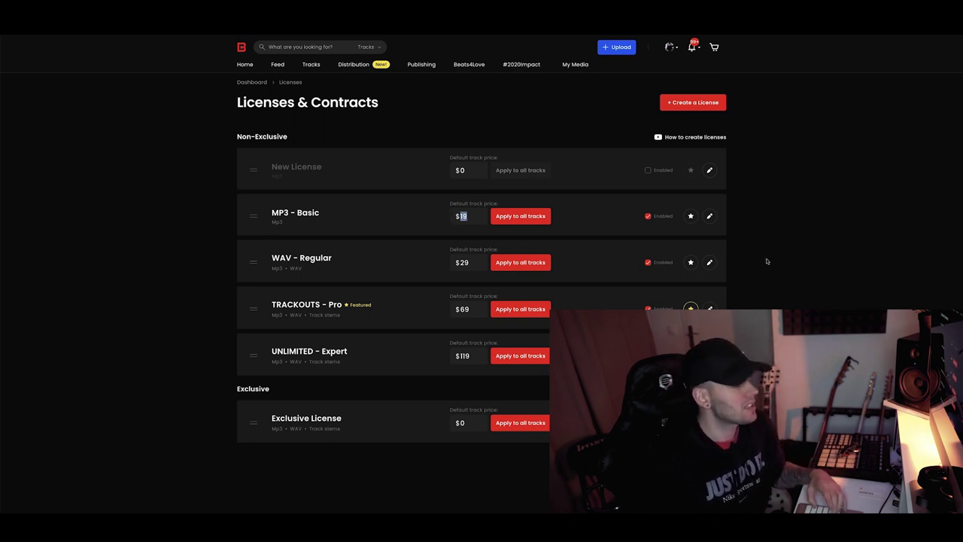
pyautogui.write('29')
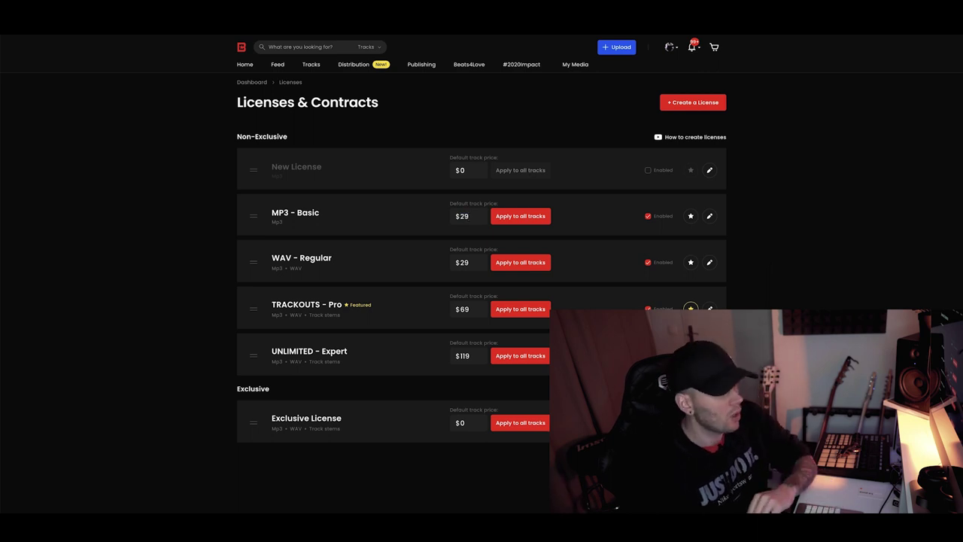
pyautogui.click(522, 217)
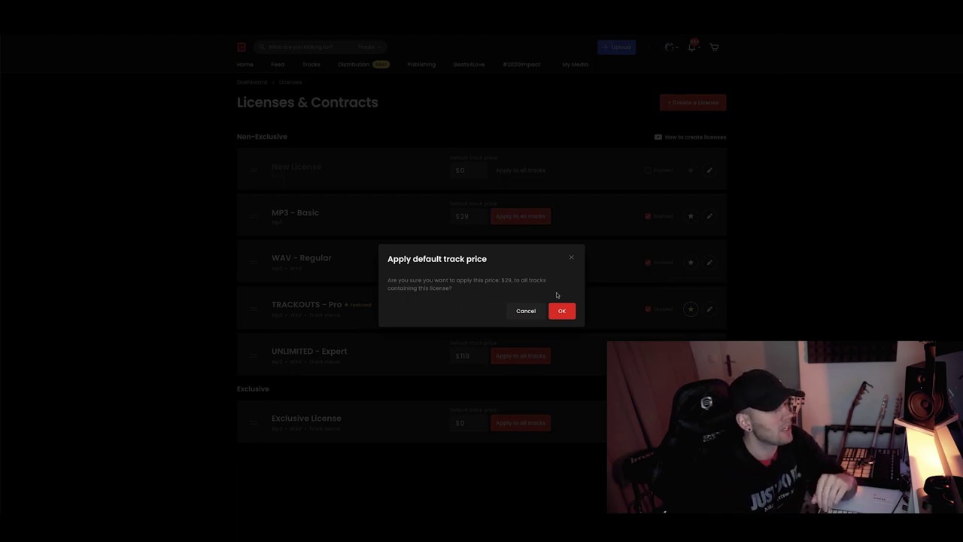
pyautogui.click(562, 311)
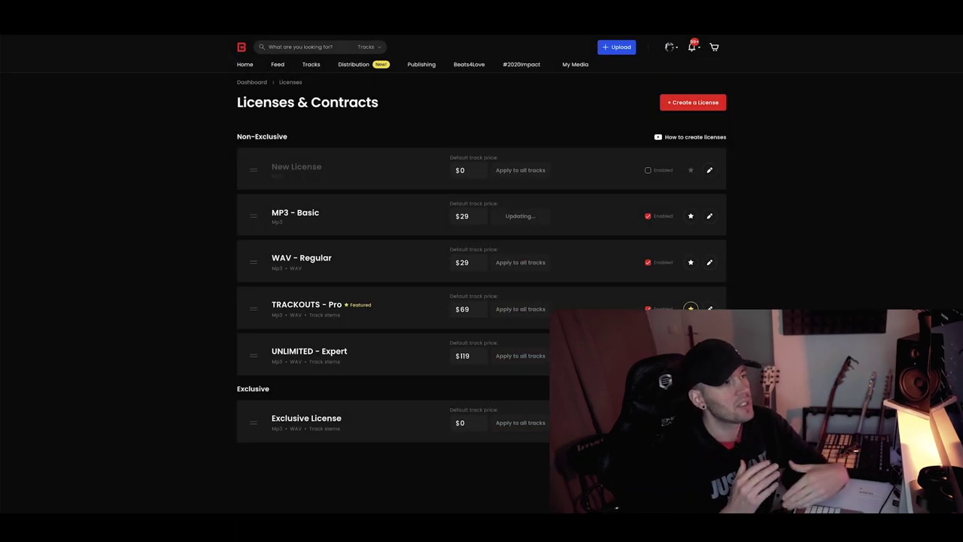